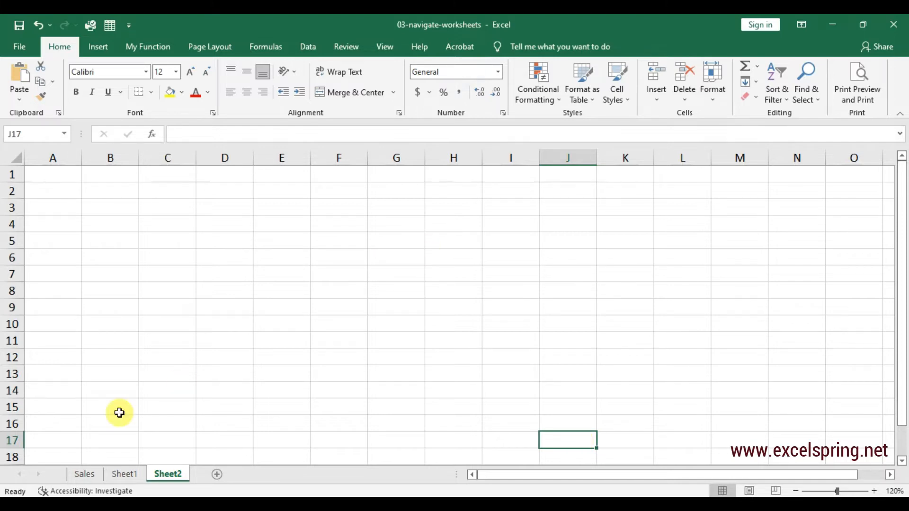
Step: Look over the overview of common functions on Sheet1 and return to the blank Sheet2
left_click(123, 474)
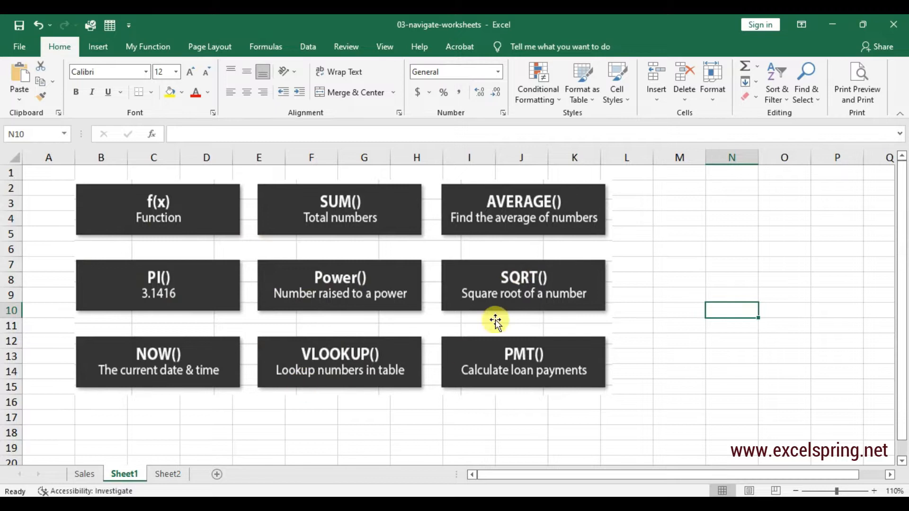
left_click(747, 222)
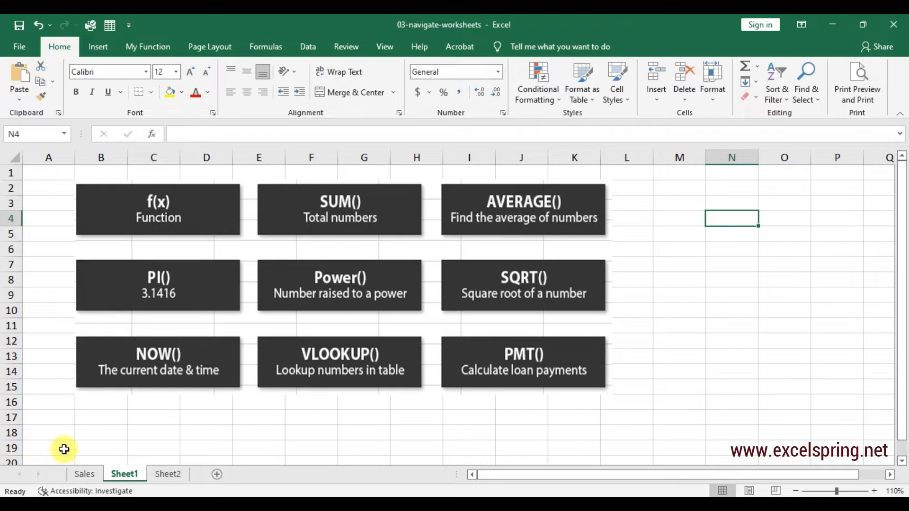
left_click(168, 475)
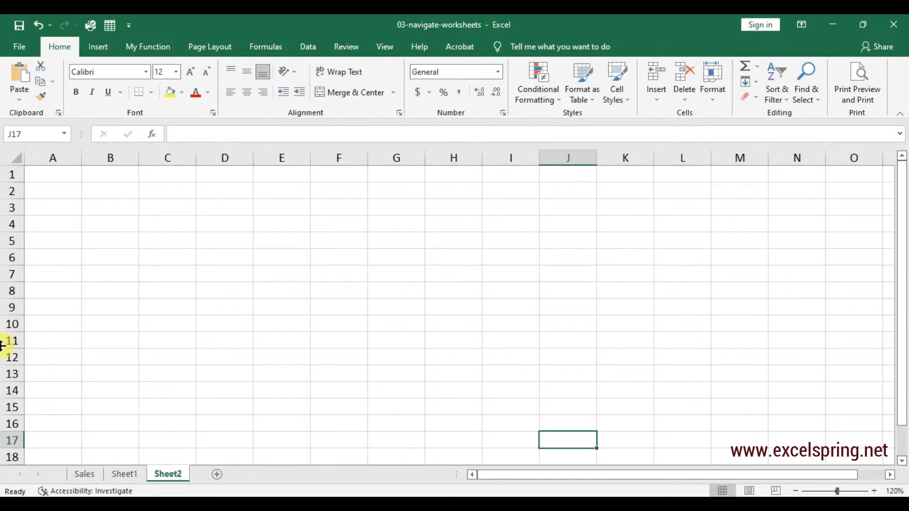
Step: Enter 10 in cell A1 and 2 in cell B1 of Sheet2
left_click(64, 169)
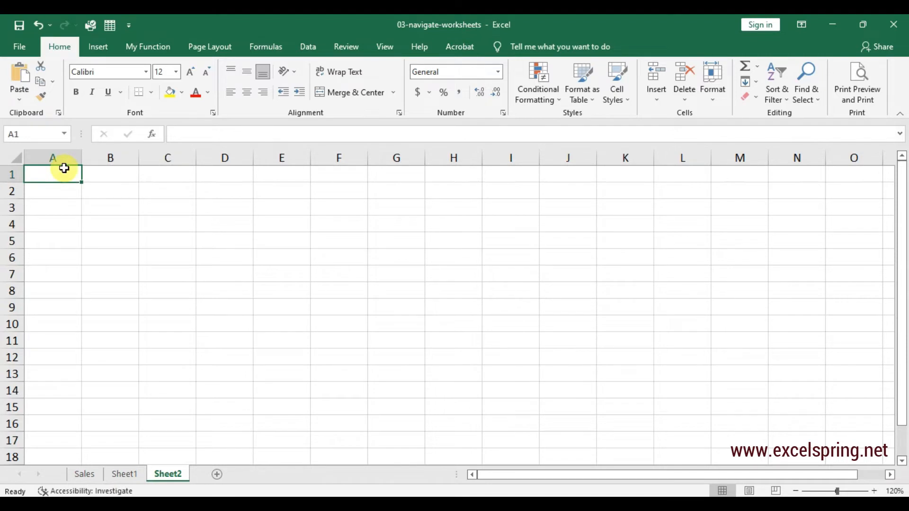
type("10")
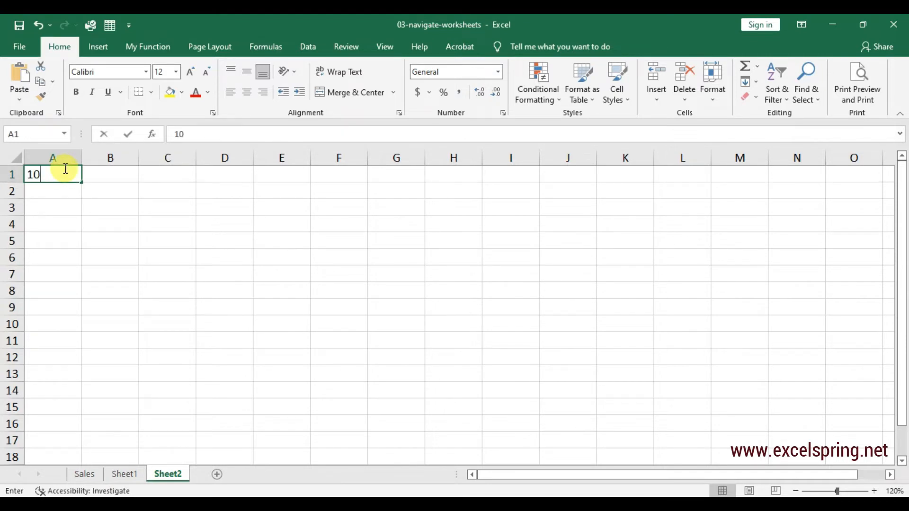
key("Tab")
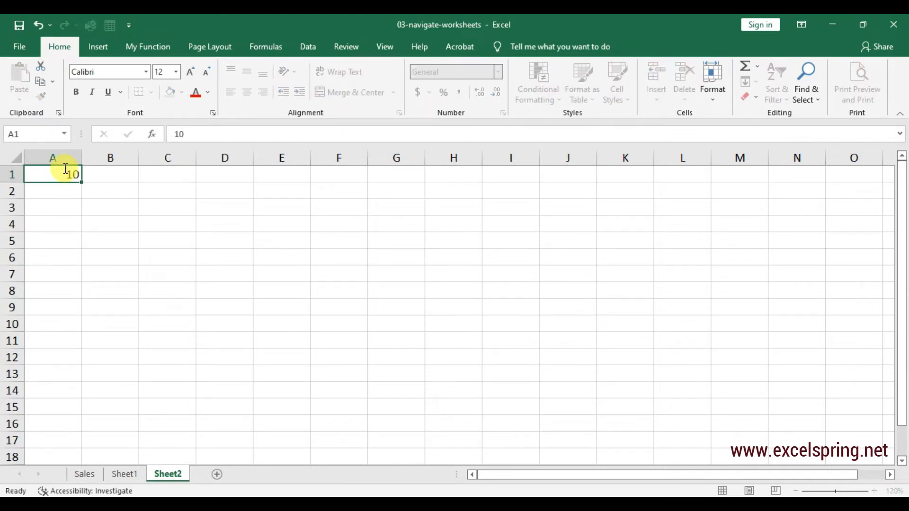
type("2")
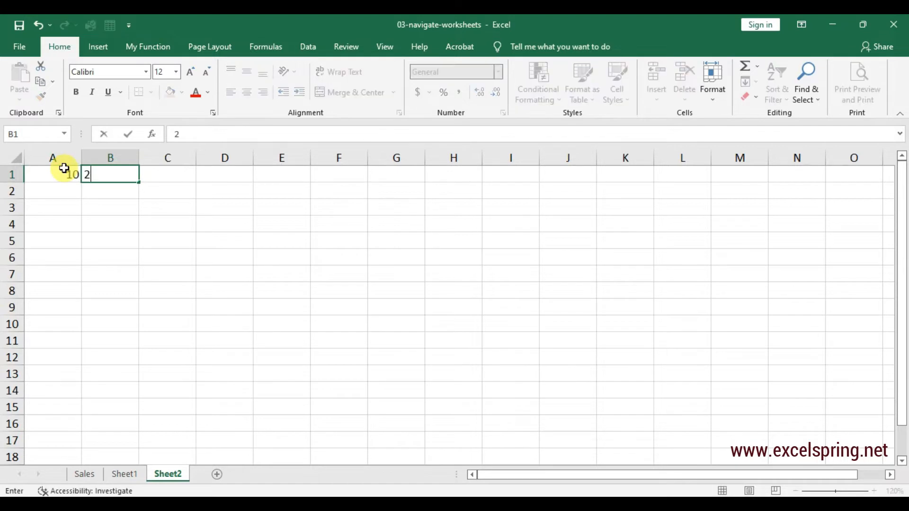
key("Tab")
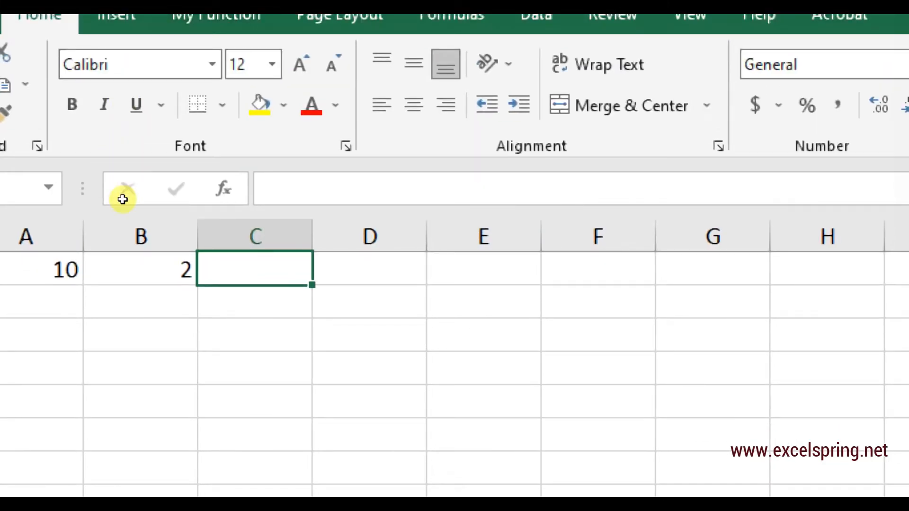
Step: Enter the formula =A1*B1 in cell C1, picking both operands as cell references
type("=")
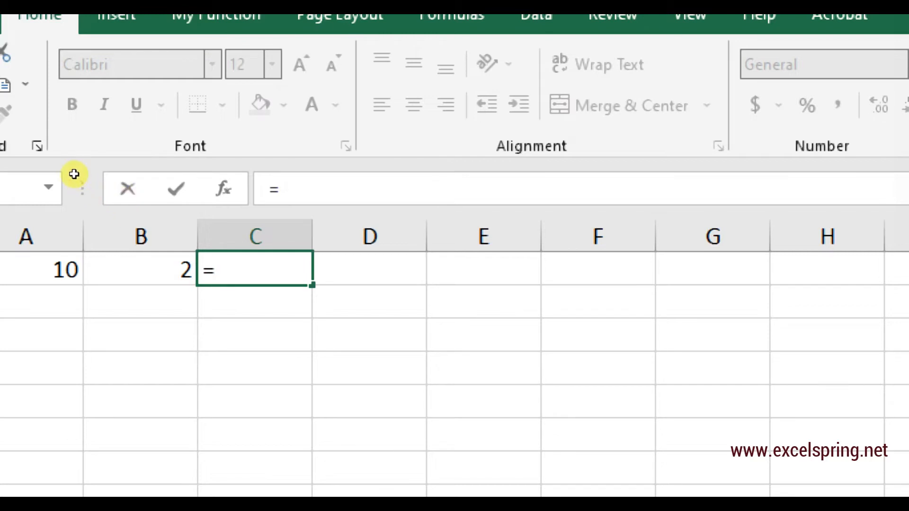
key("Left")
key("Left")
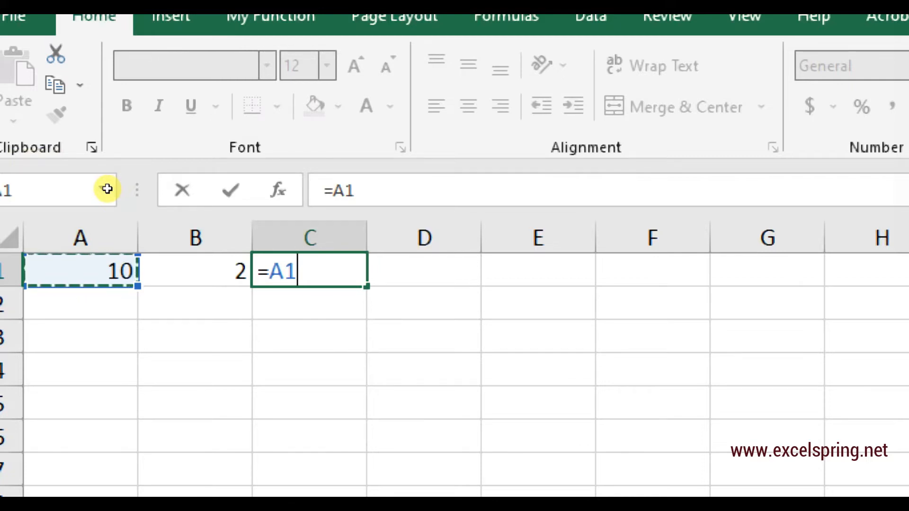
type("*")
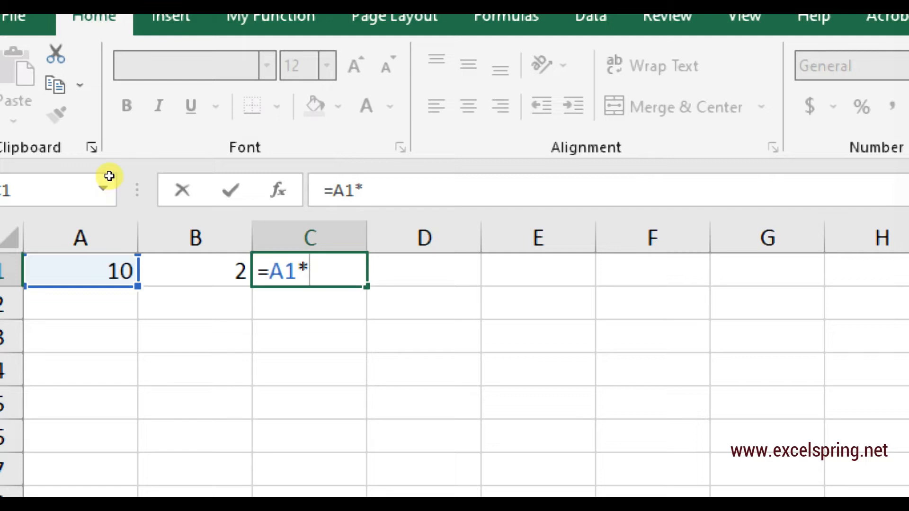
key("Left")
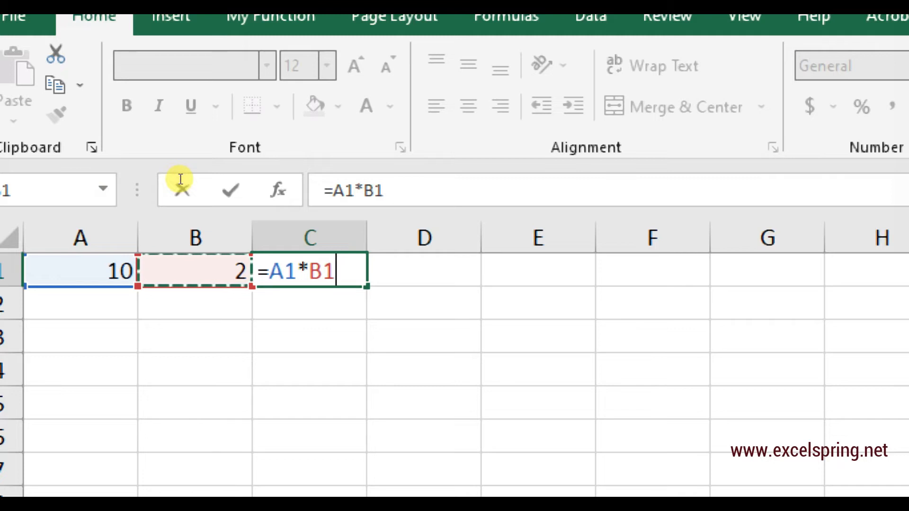
left_click(129, 137)
key("ctrl+Return")
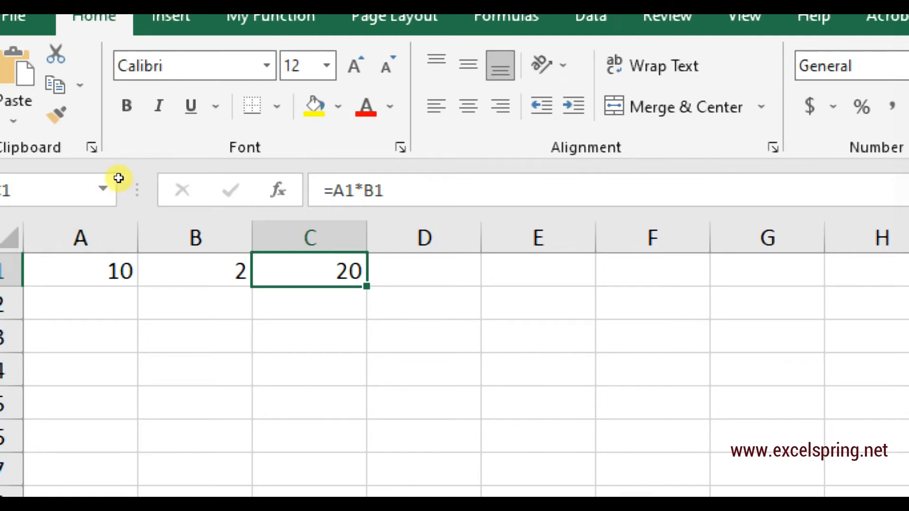
Step: Set B1 to 3 and reselect C1 to check its recalculated formula
key("Left")
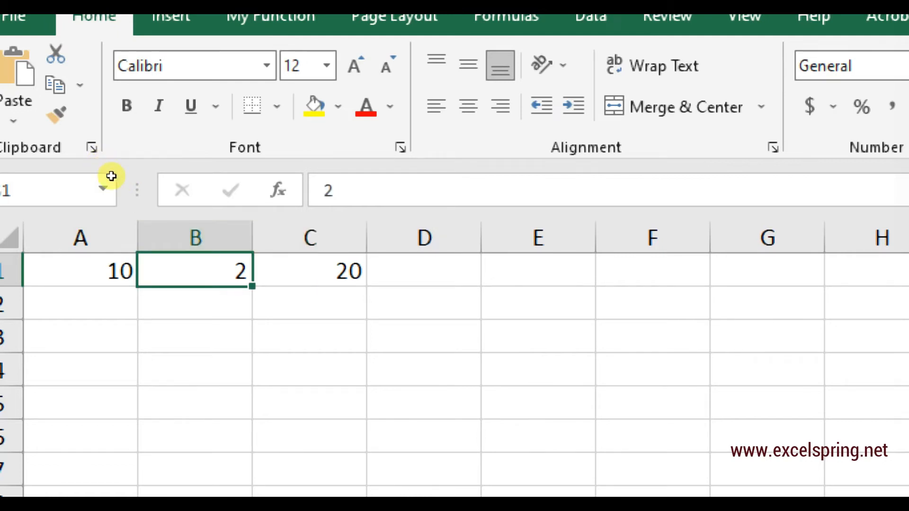
type("3")
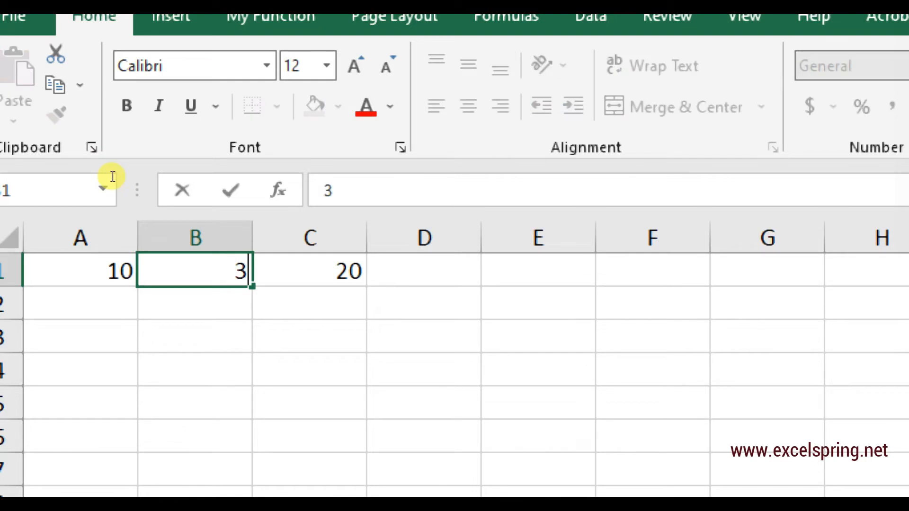
key("Return")
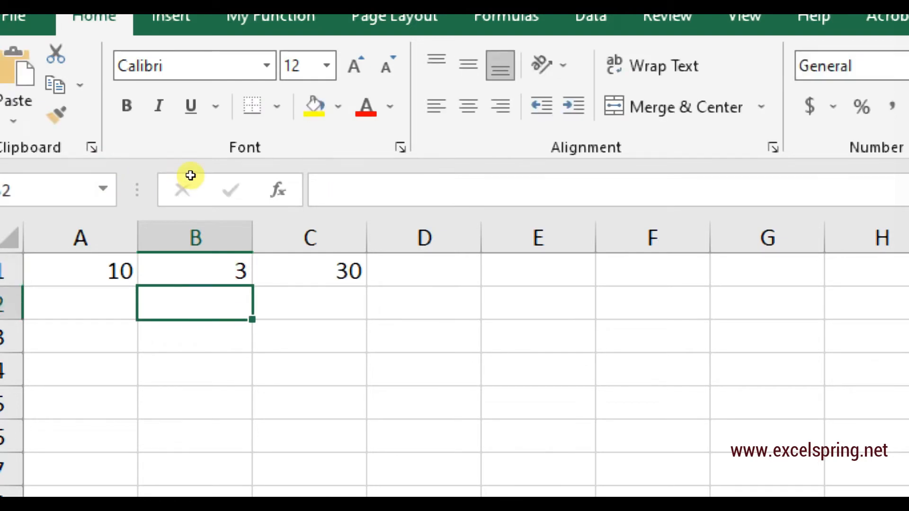
key("Up")
key("Right")
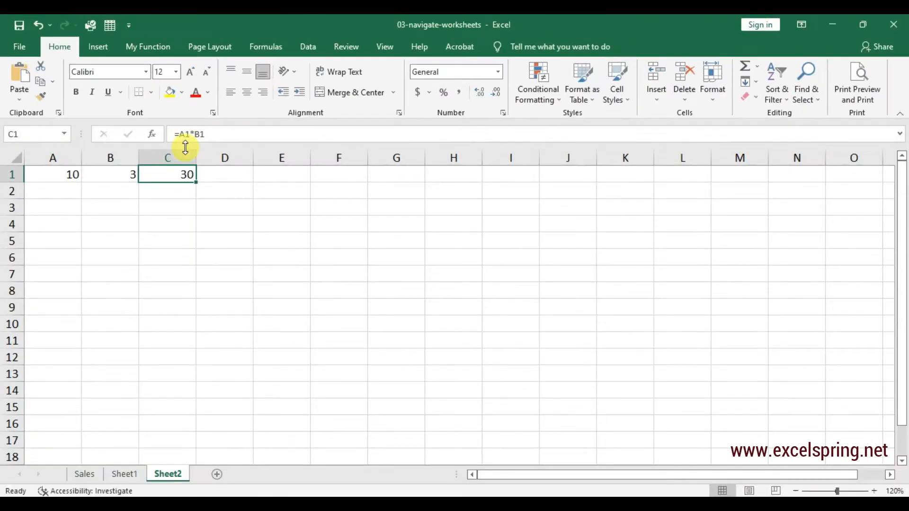
Step: Extend the formula in C1 to =A1*B1+10
left_click(209, 134)
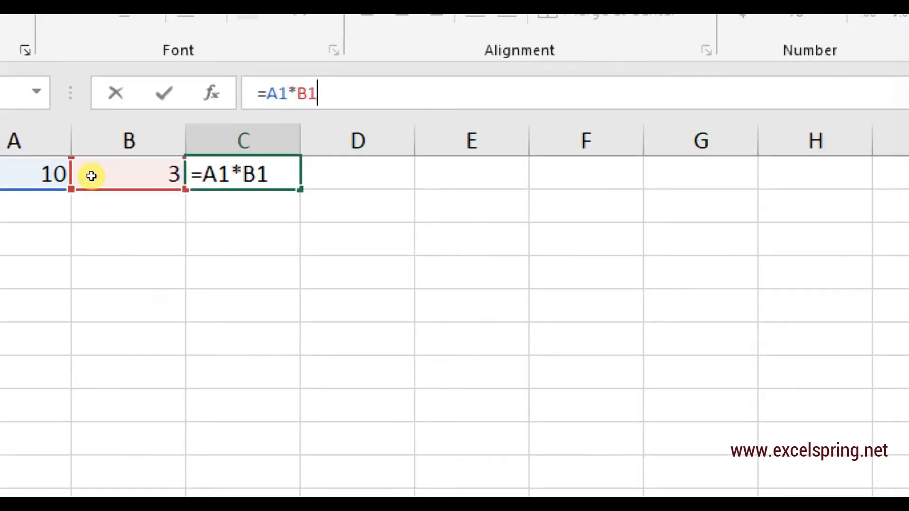
left_click(182, 193)
left_click(182, 173)
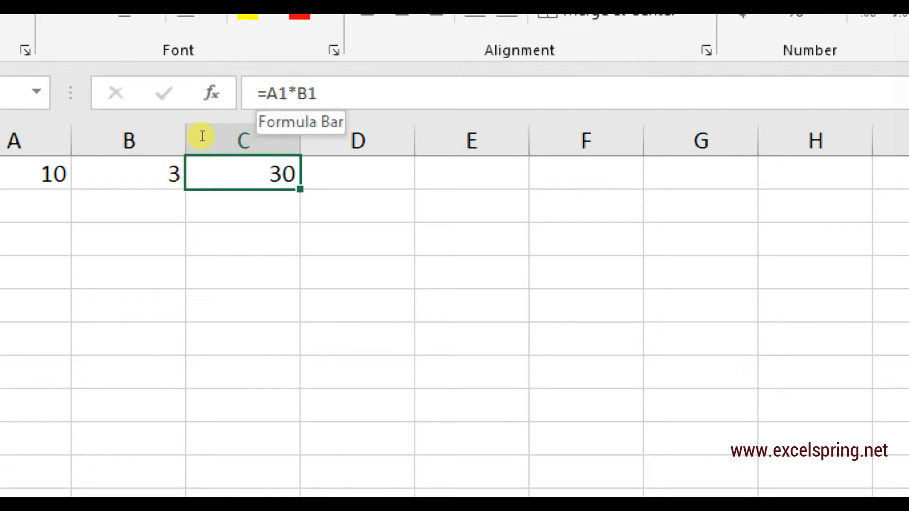
key("F2")
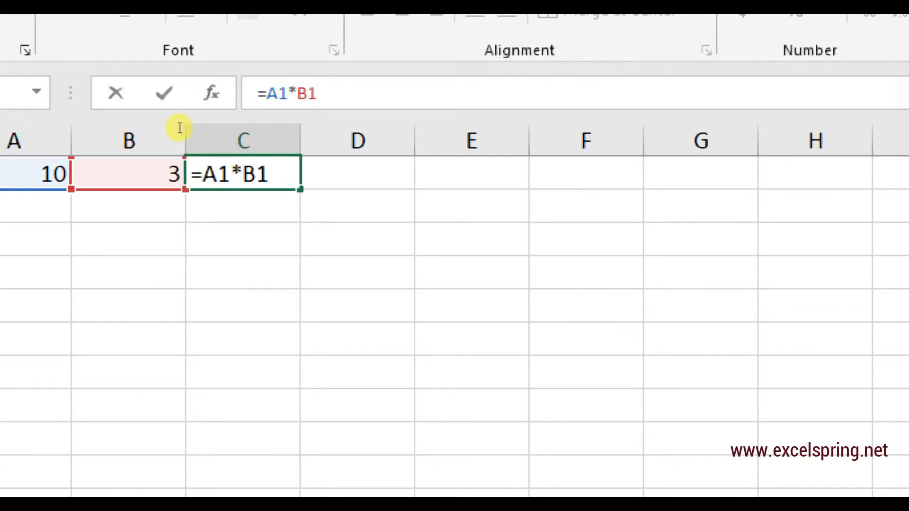
type("+10")
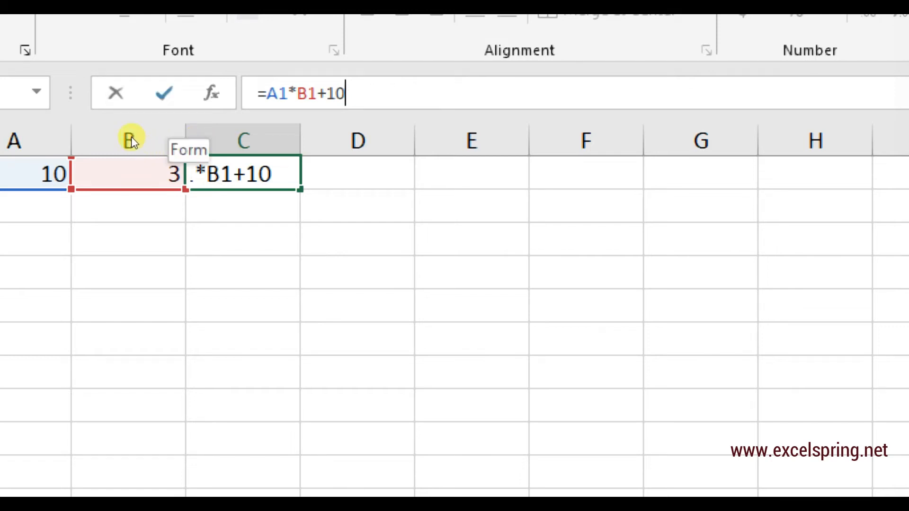
key("ctrl+Return")
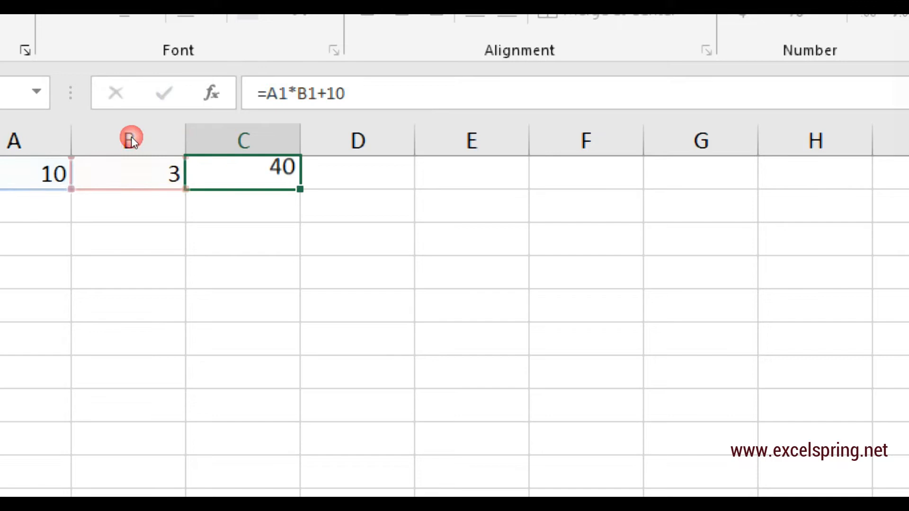
Step: Inspect the contents of A1, B1 and C1 one after another
left_click(81, 191)
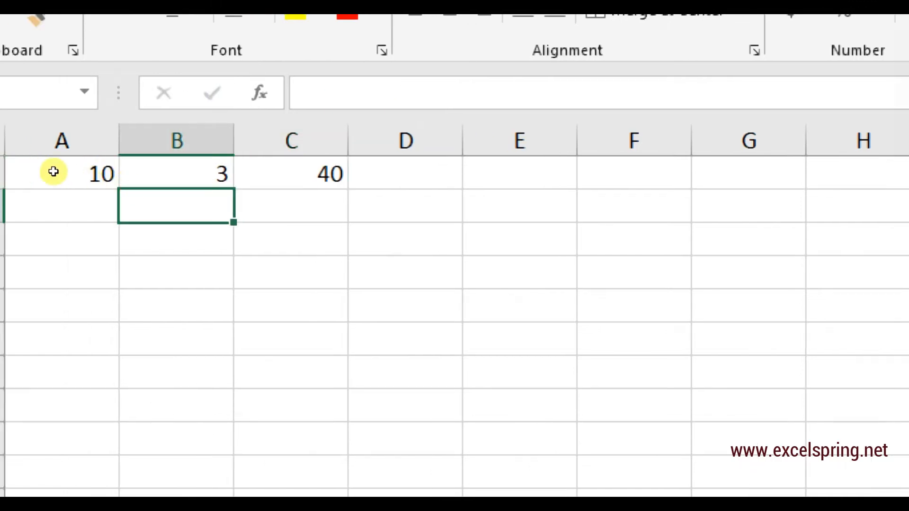
left_click(54, 171)
key("Right")
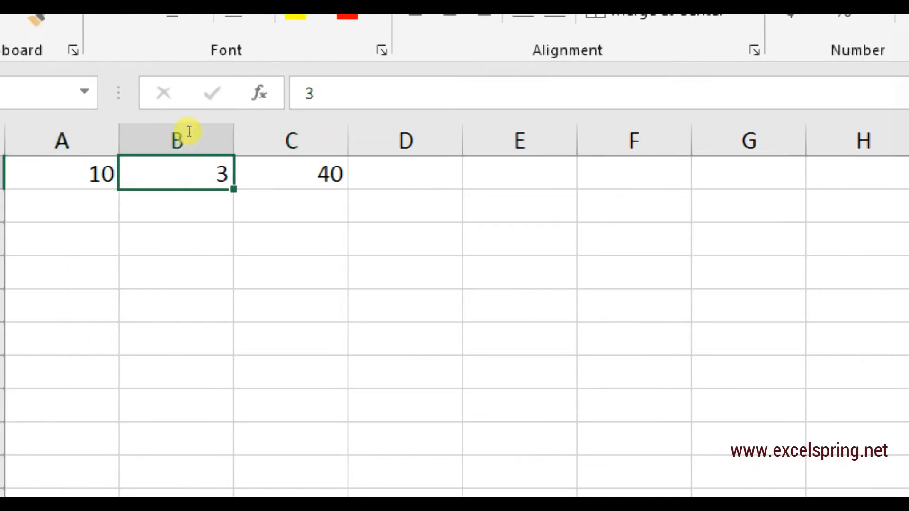
key("Right")
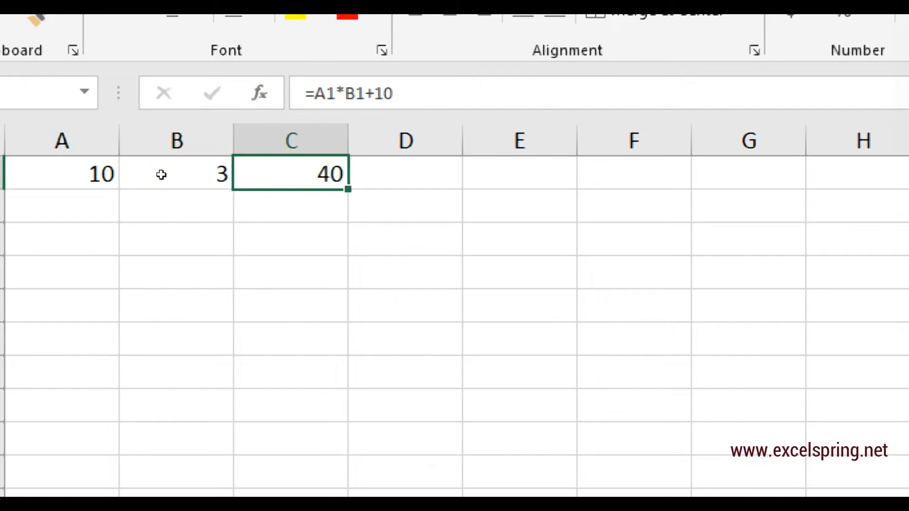
Step: Set B1 to 4 and reselect C1 to check how its formula responds
left_click(137, 174)
type("4")
key("Return")
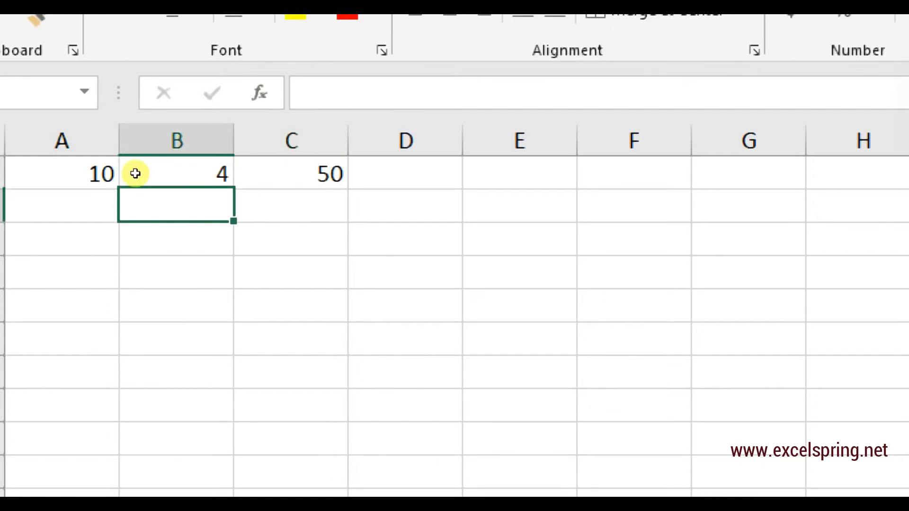
key("Up")
key("Right")
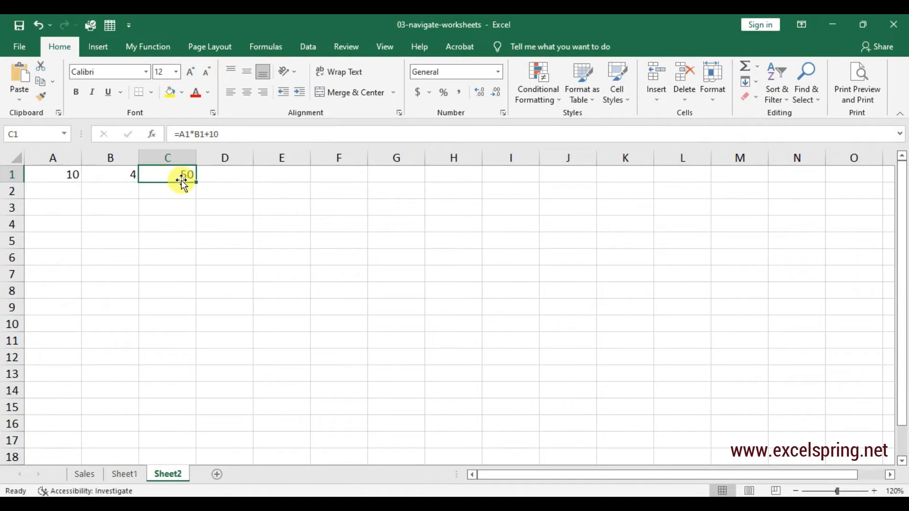
left_click(279, 178)
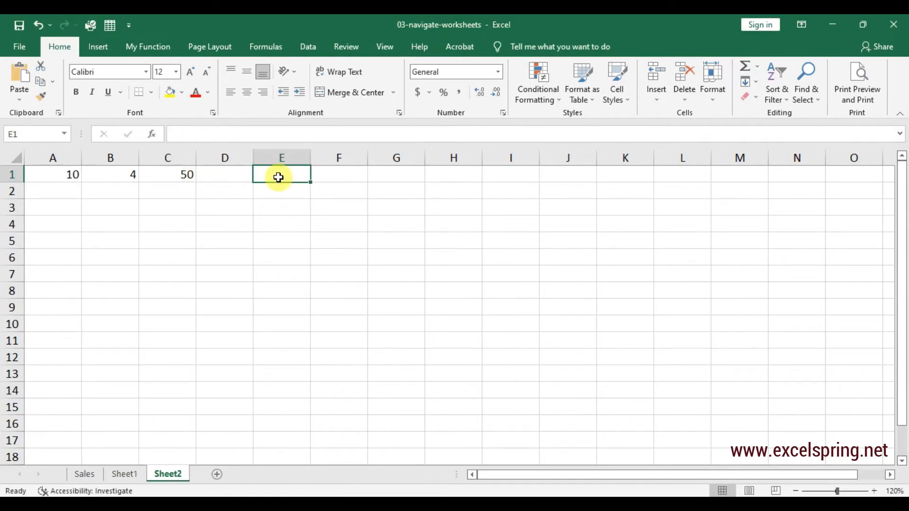
key("alt")
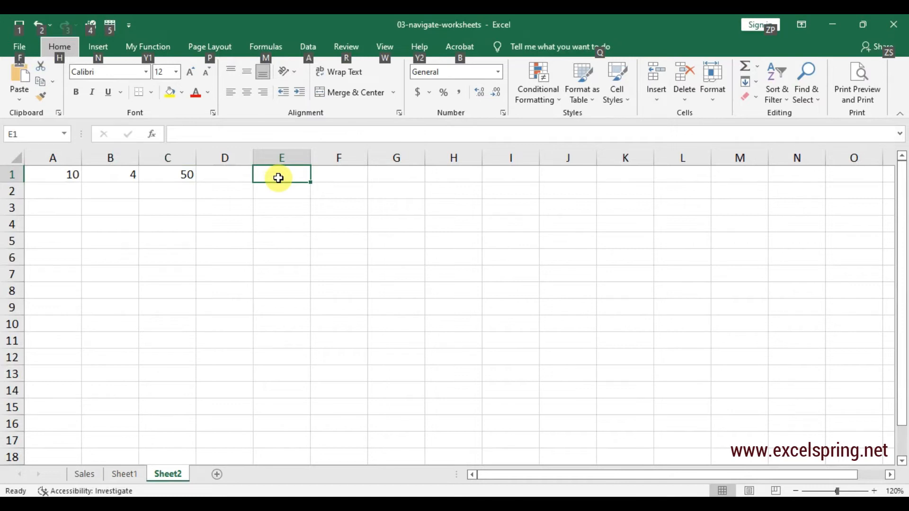
key("Escape")
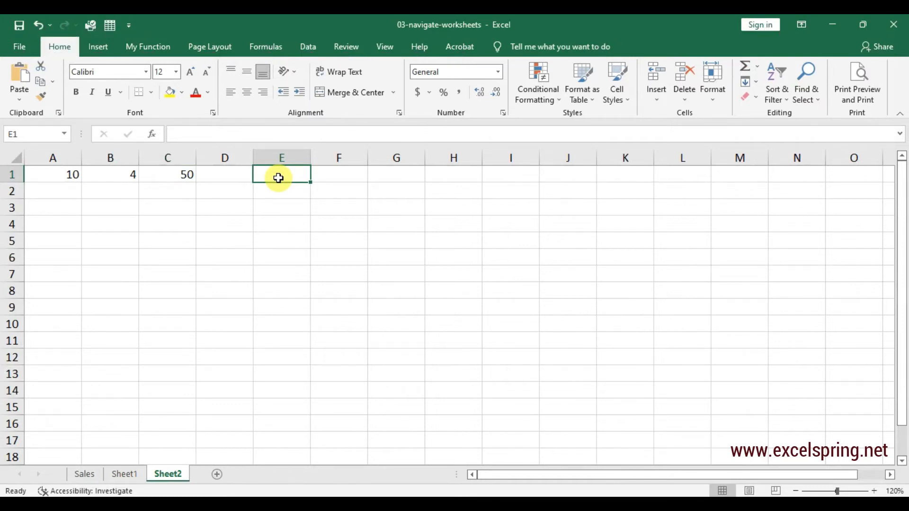
left_click_drag(282, 203, 272, 219)
left_click(290, 167)
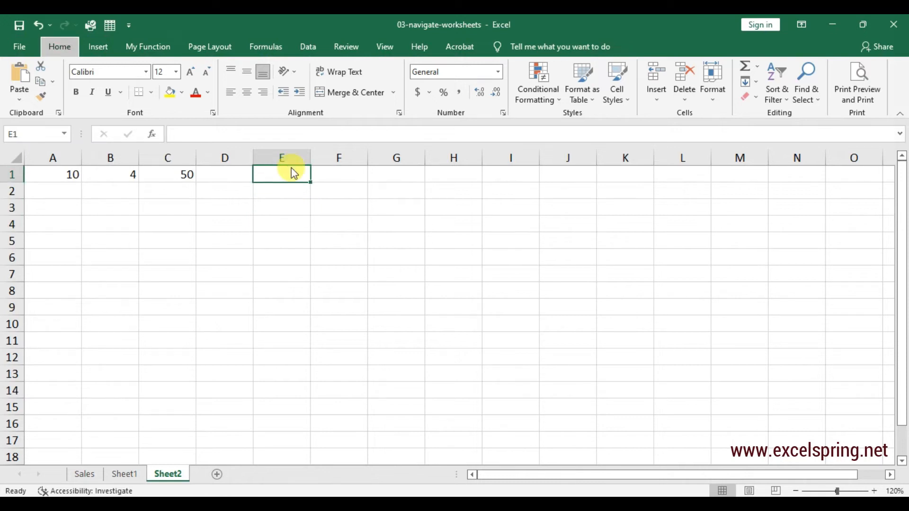
key("alt")
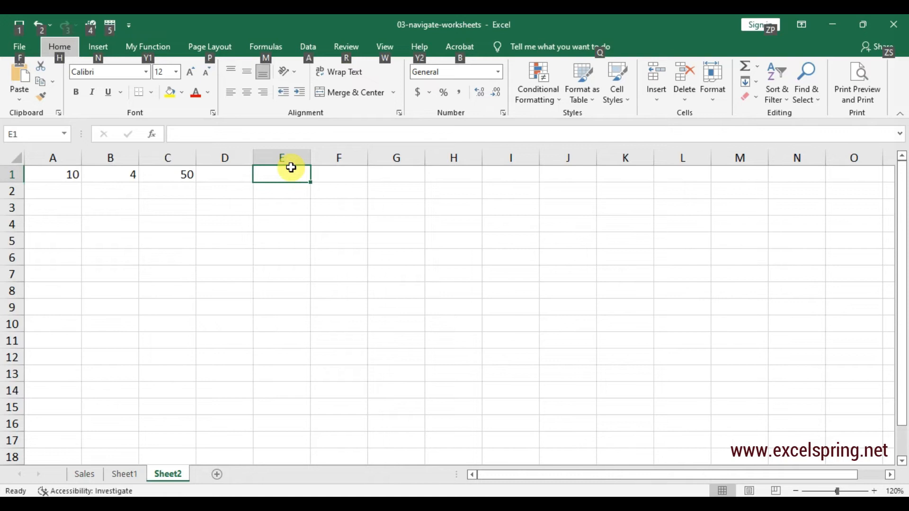
key("alt")
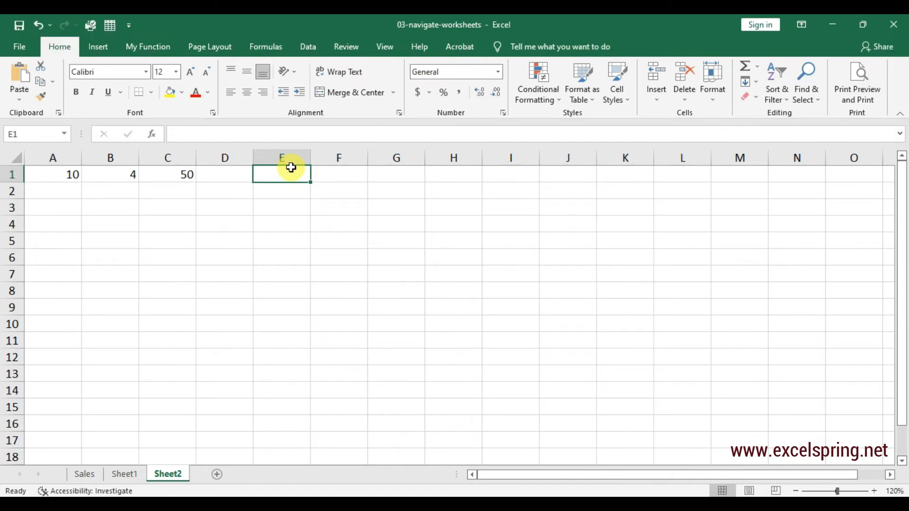
Step: Try out the ^ and / operator characters in cell E1, clearing each entry again
type("6")
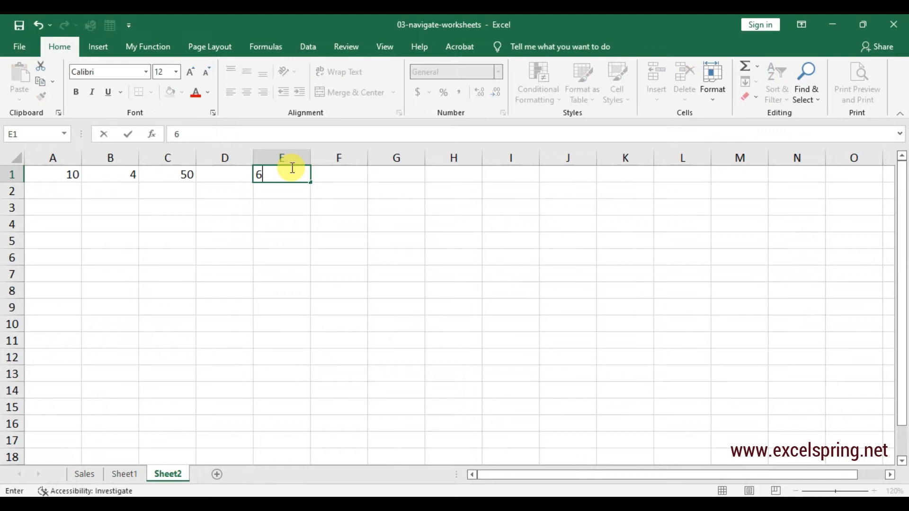
key("BackSpace")
type("^")
key("BackSpace")
type("^")
key("BackSpace")
type("/")
key("BackSpace")
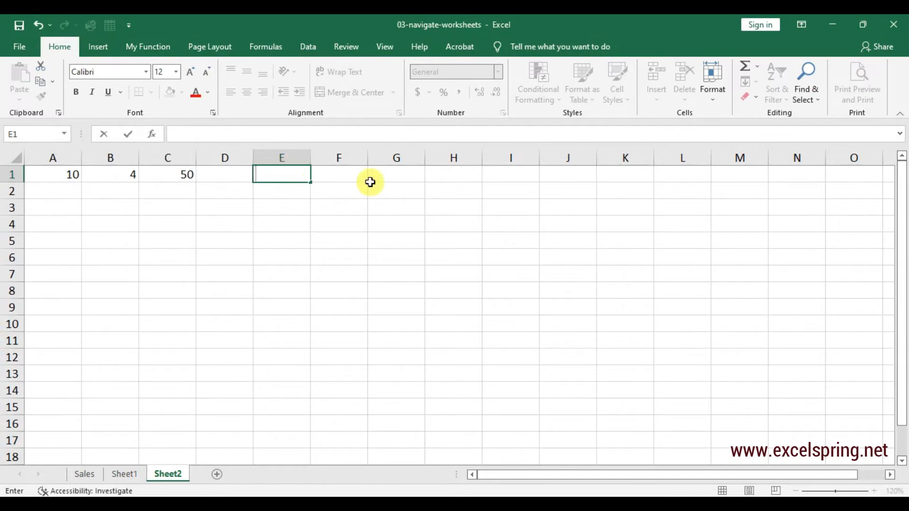
left_click(324, 256)
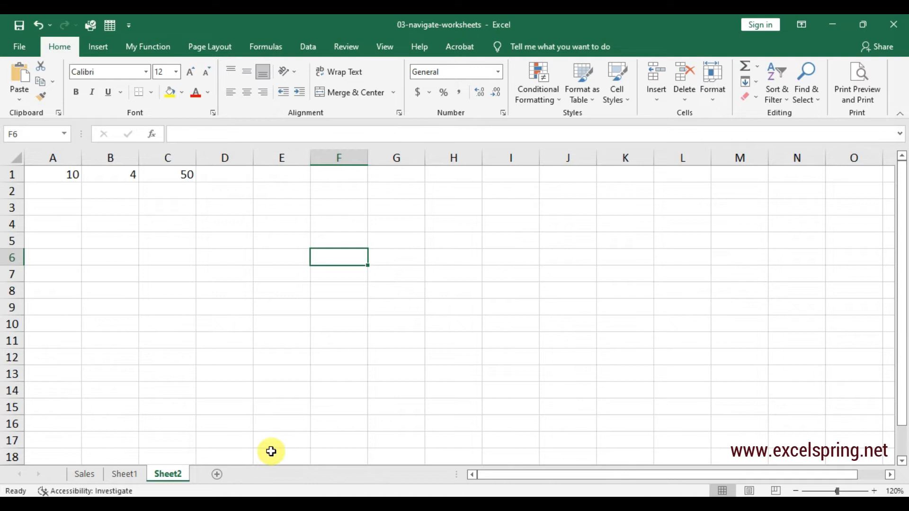
left_click(128, 212)
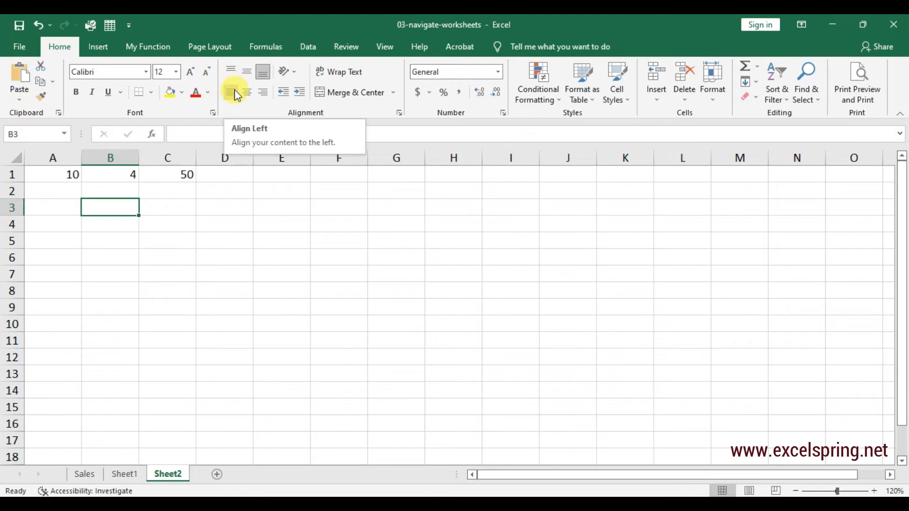
left_click(271, 48)
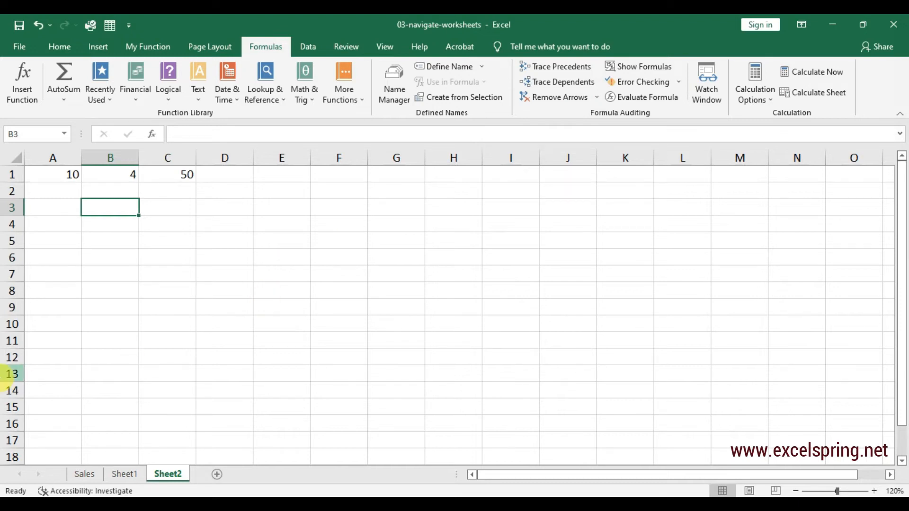
Step: On the Sales sheet, clear all dates in the Date column from A3 down, keeping only the one in A2
left_click(93, 470)
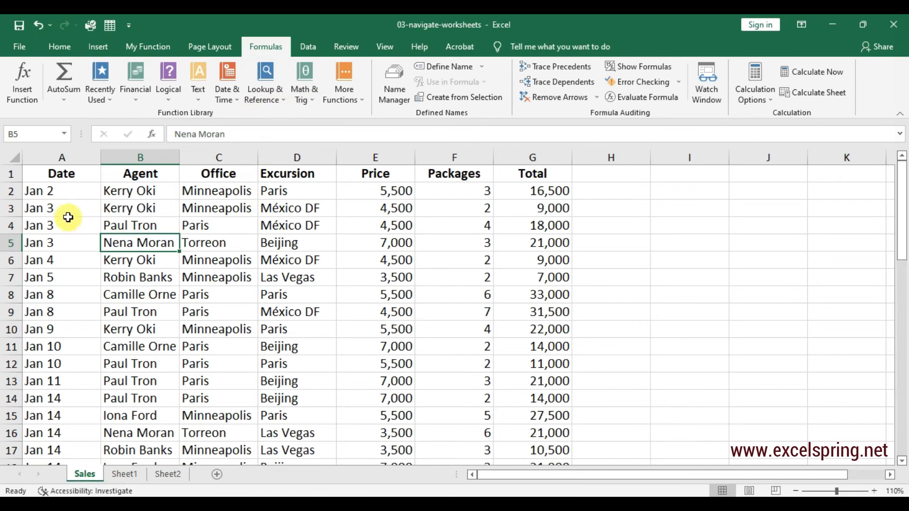
left_click_drag(68, 209, 67, 329)
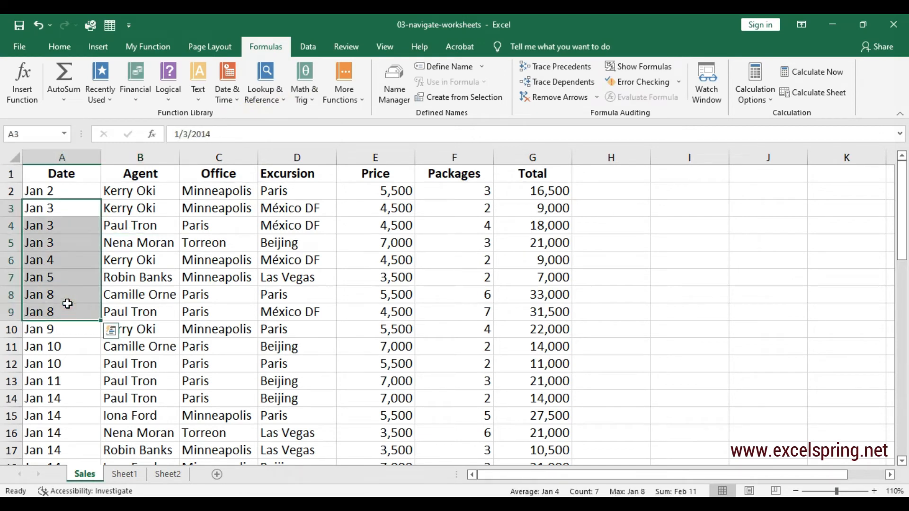
left_click(159, 276)
left_click_drag(86, 211, 19, 417)
key("Delete")
scroll(13, 417, "up", 12)
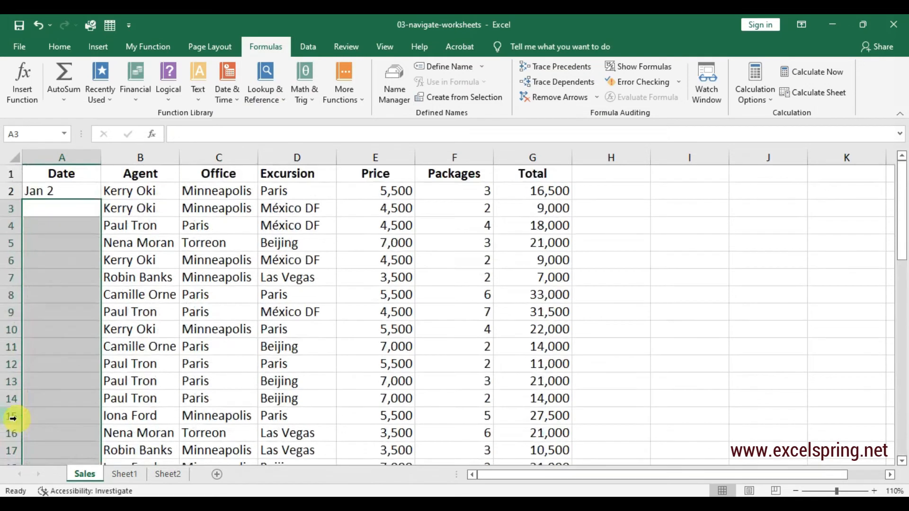
Step: Clear the agent names in B3:B50, keeping only the first agent in B2
left_click(160, 308)
left_click_drag(138, 207, 128, 418)
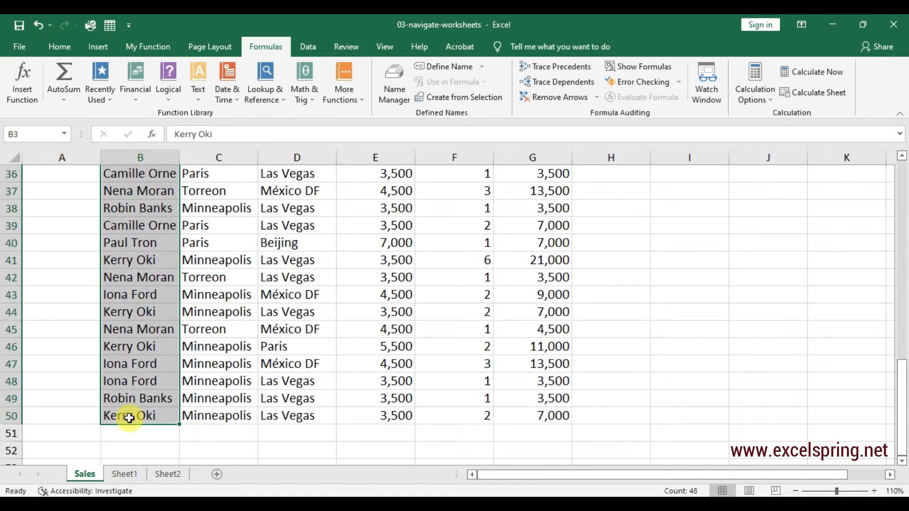
key("ctrl+BackSpace")
left_click(333, 331)
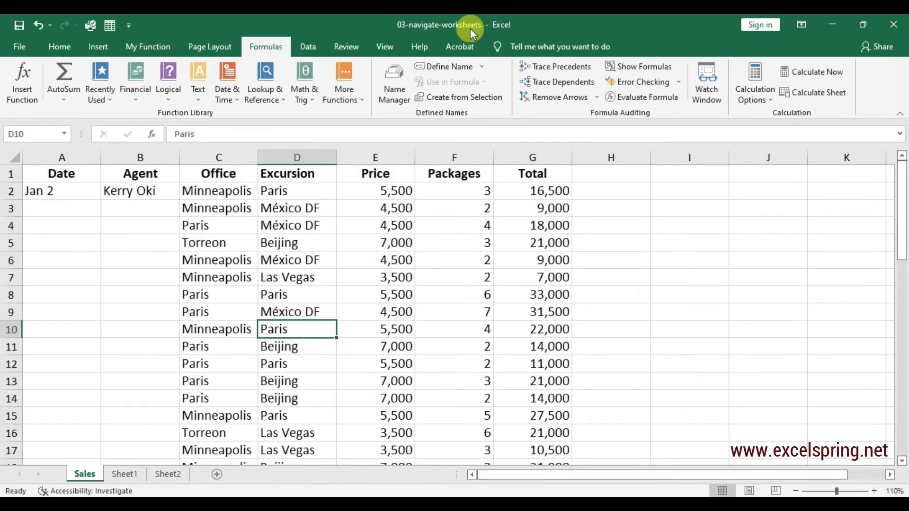
Step: Inspect the Date and Agent headers, their first entries and the emptied Agent cells, ending back on B2
left_click(78, 173)
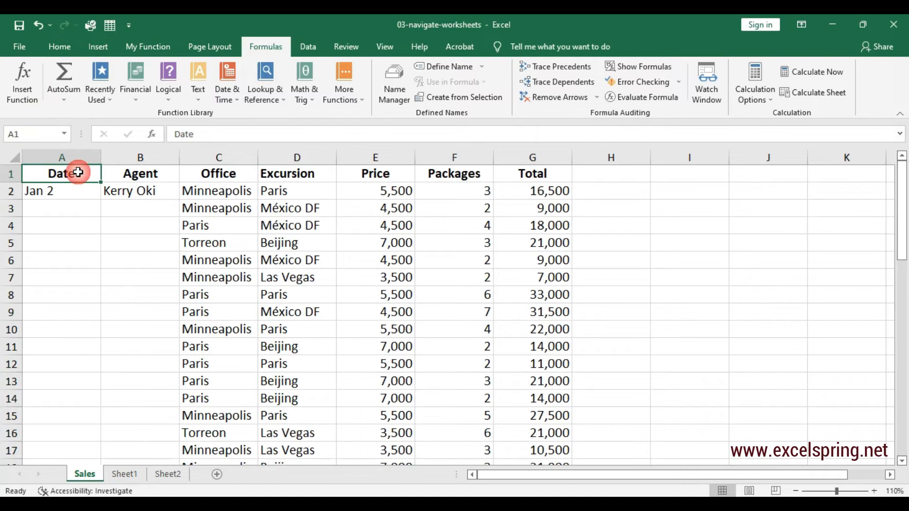
left_click(117, 173)
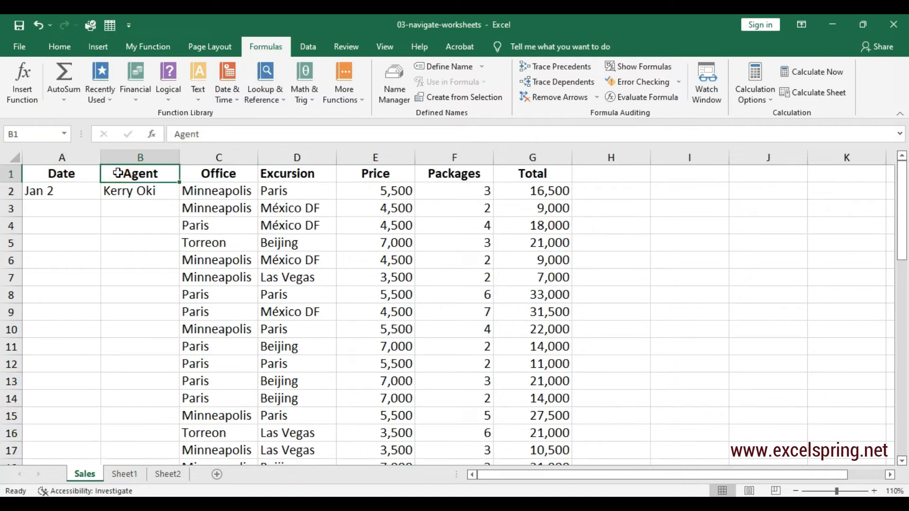
left_click(77, 192)
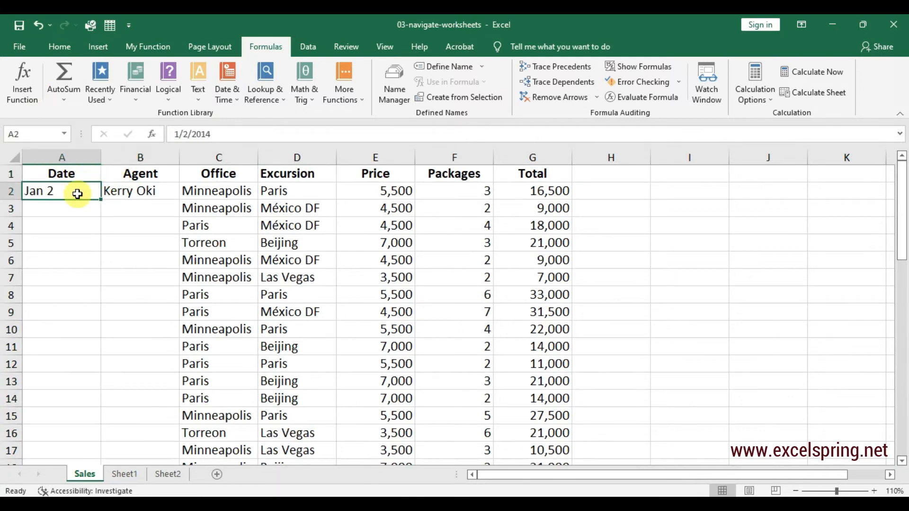
left_click(117, 192)
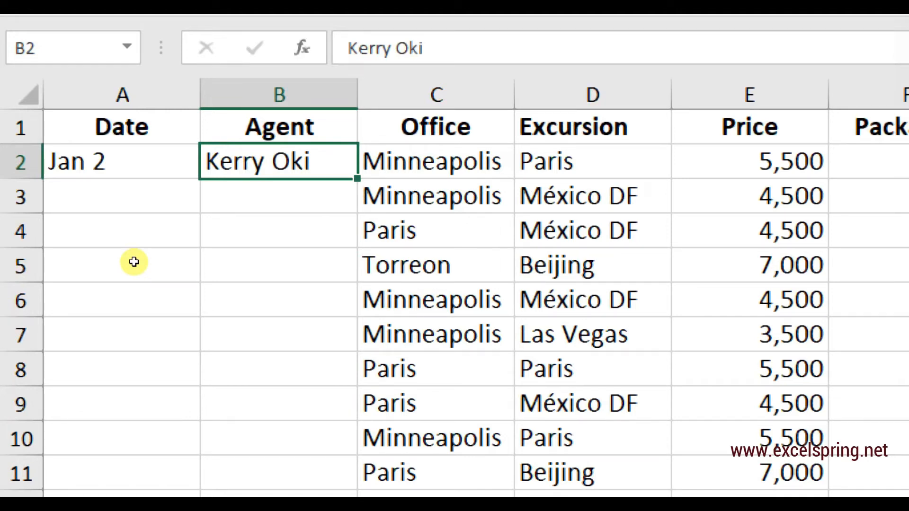
key("Down")
key("Down")
key("Down")
key("Down")
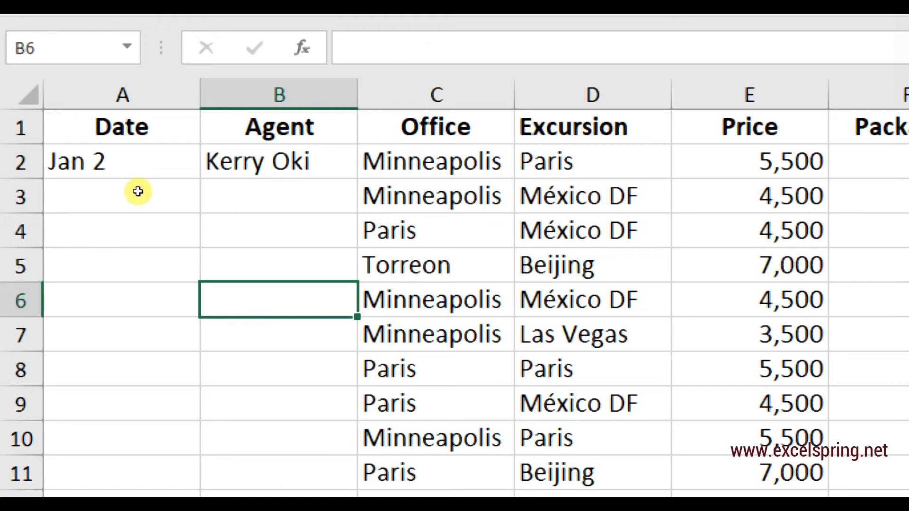
key("ctrl+Up")
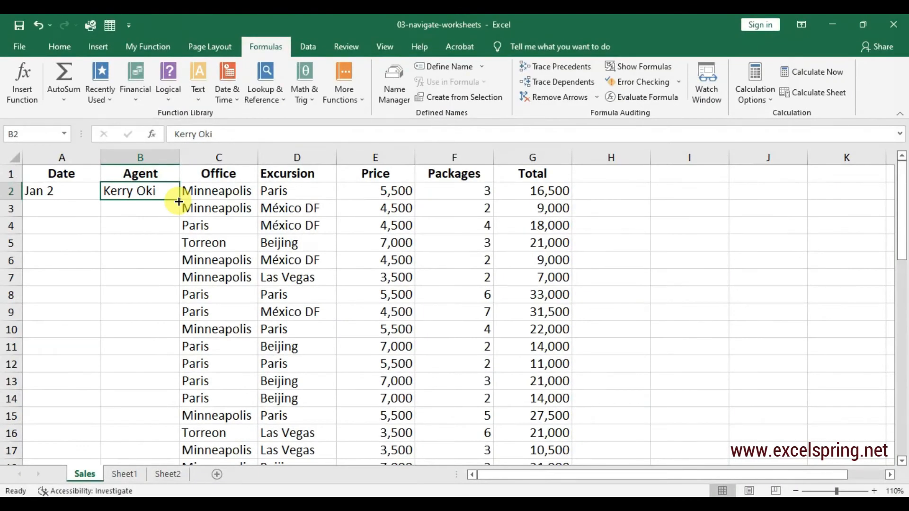
Step: Try filling the agent name from B2 down to B50, review the filled column and undo the fill
left_click_drag(179, 202, 159, 336)
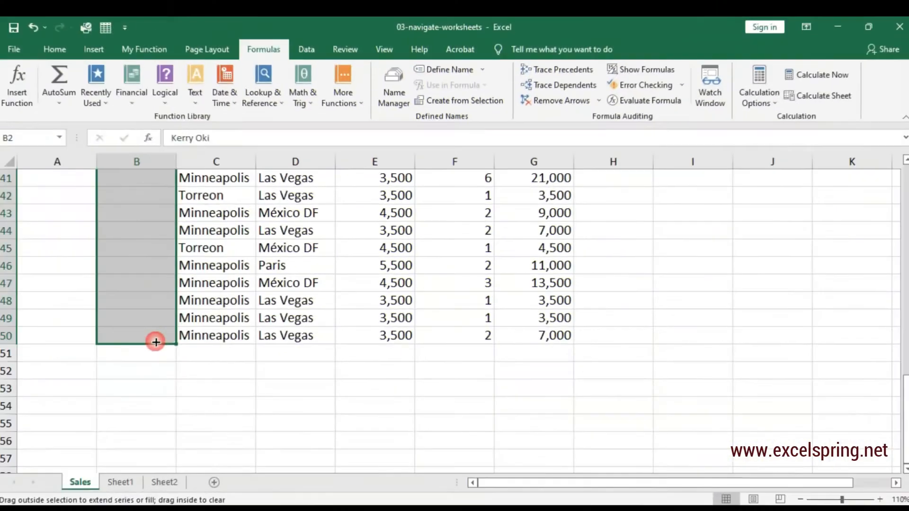
left_click_drag(156, 342, 156, 336)
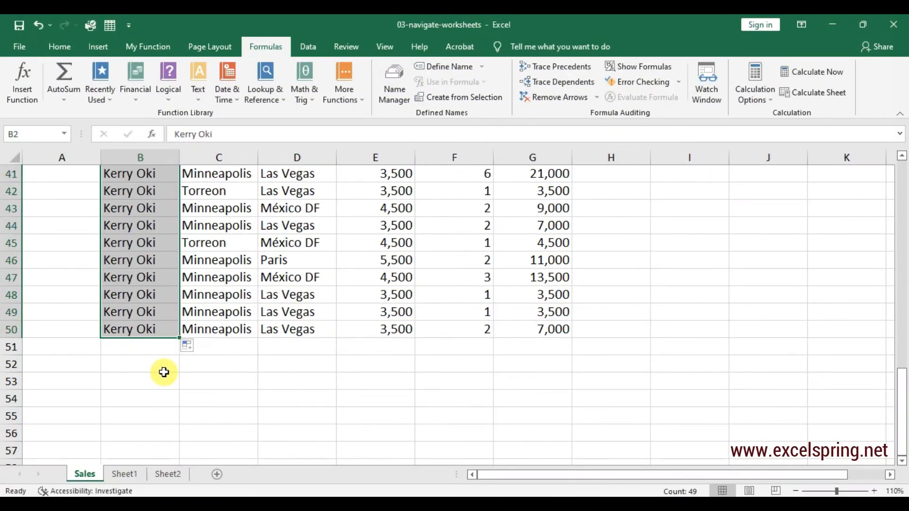
scroll(165, 373, "up", 5)
scroll(164, 373, "up", 8)
left_click(140, 329)
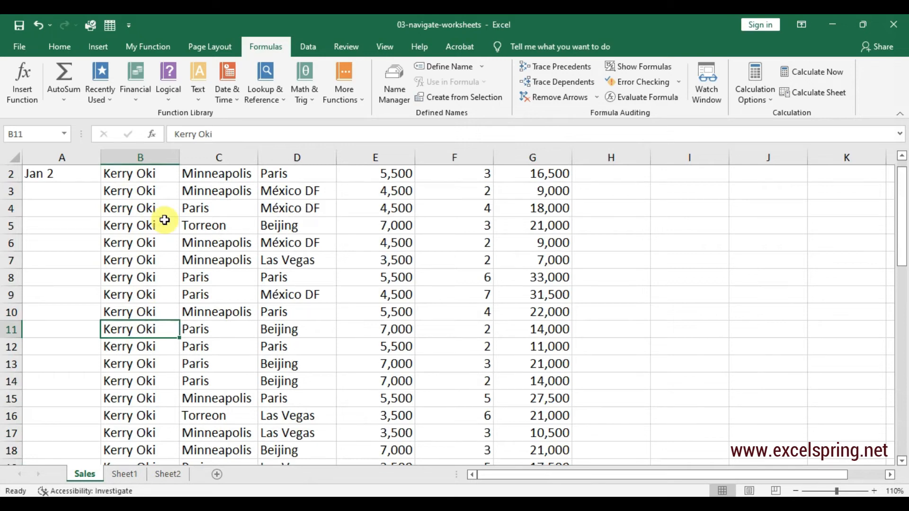
left_click(37, 25)
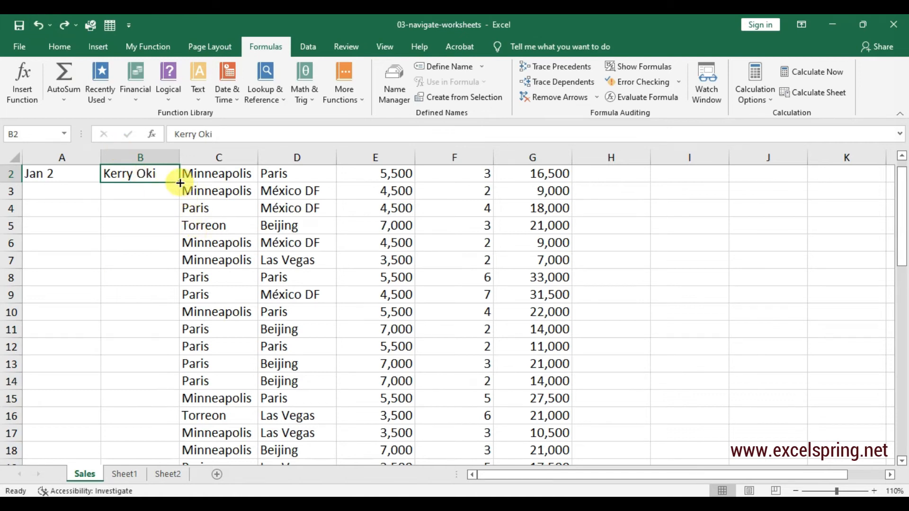
Step: Fill the agent name from B2 down through B50 again and check a few of the filled cells
left_click_drag(180, 183, 180, 440)
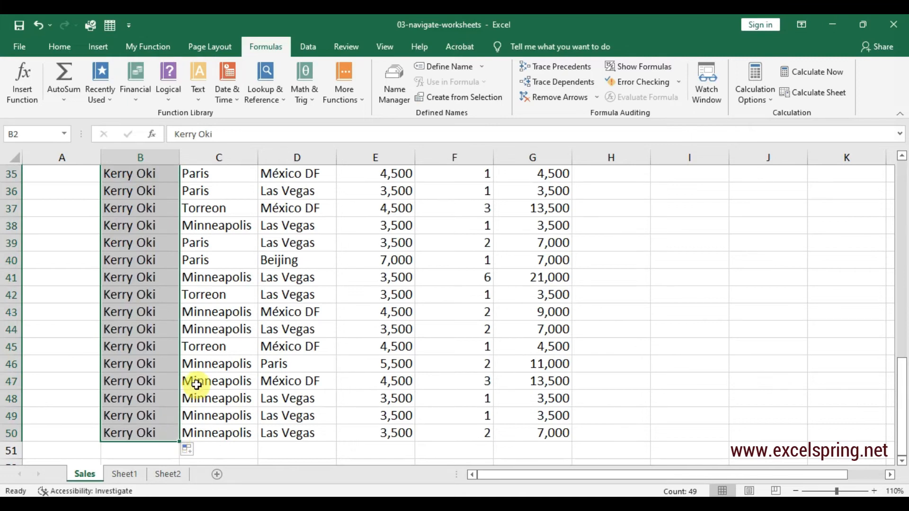
scroll(196, 384, "up", 11)
left_click(154, 294)
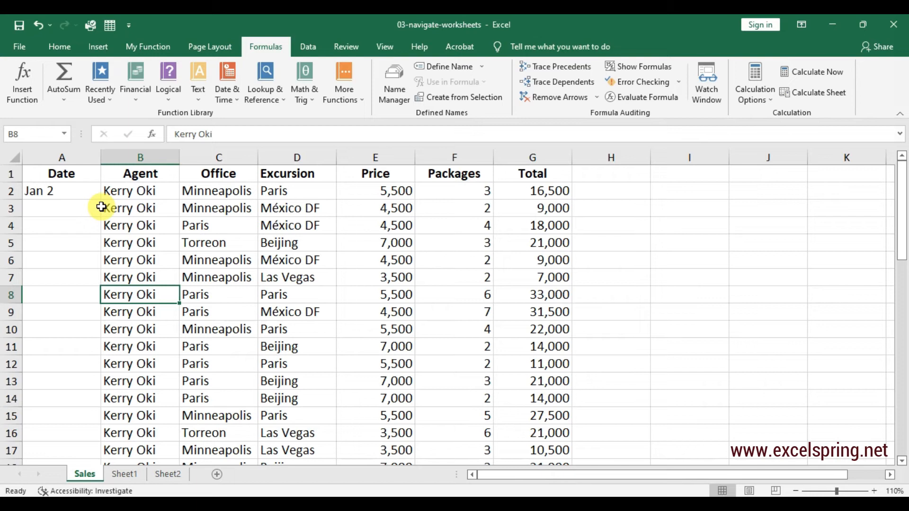
left_click(125, 226)
left_click(136, 276)
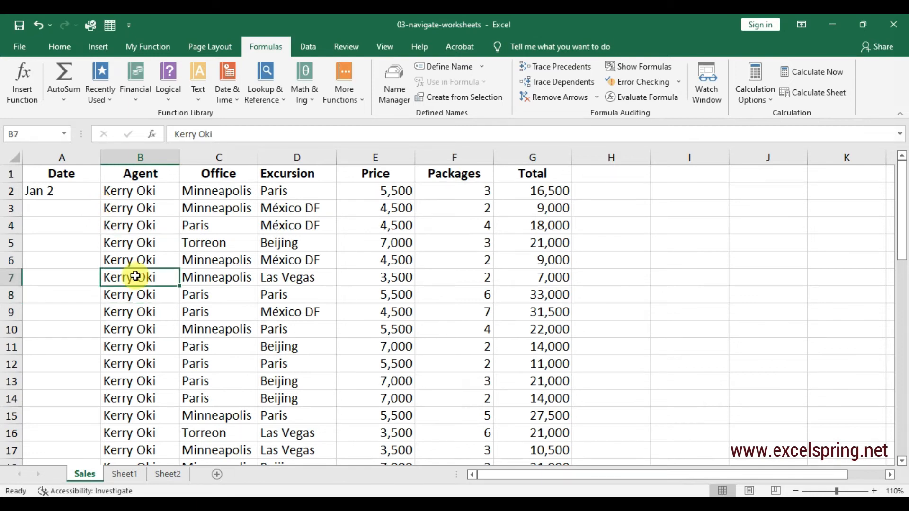
Step: Auto-fill the date in A2 down the Date column to the end of the table
left_click(62, 191)
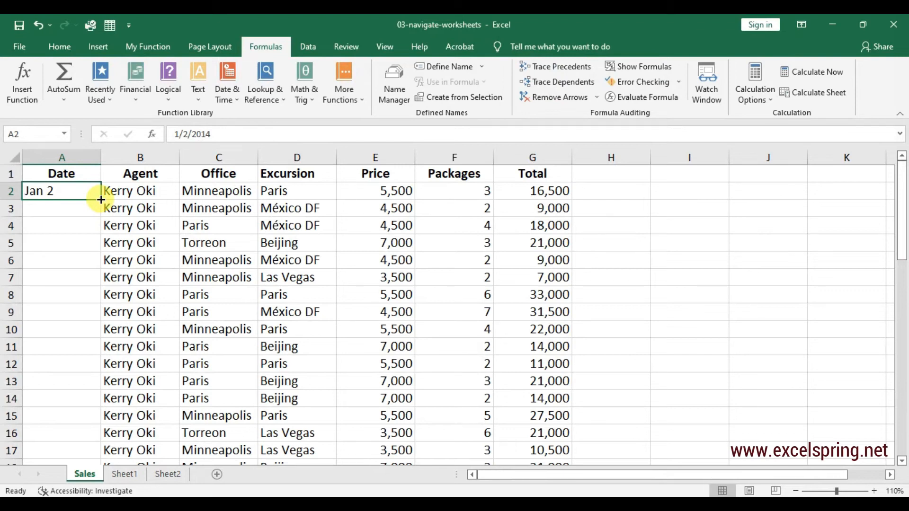
double_click(101, 200)
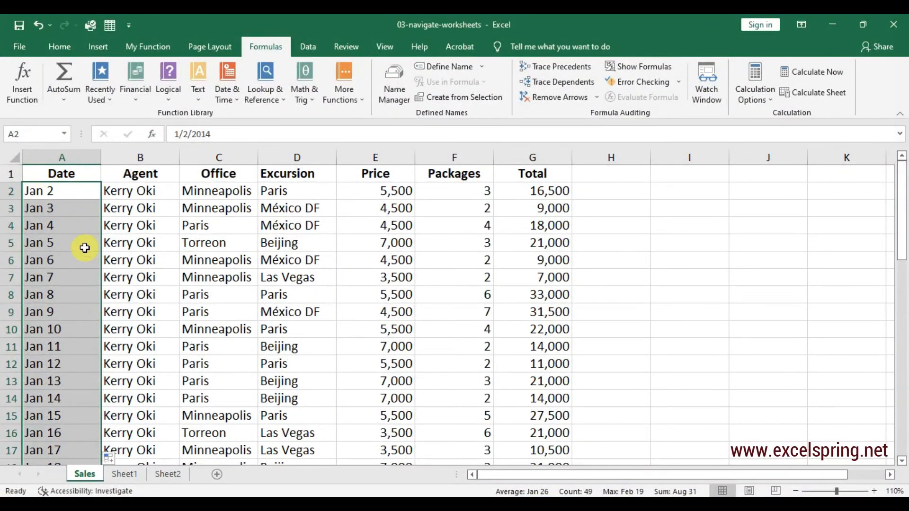
scroll(92, 291, "down", 1)
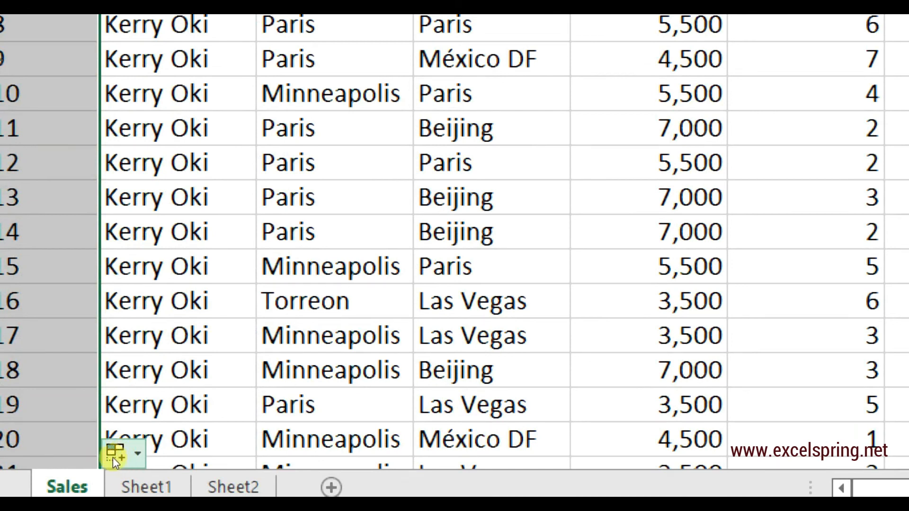
Step: Change the Date column's auto-fill option to Copy Cells so the date in A2 repeats in every row
left_click(120, 458)
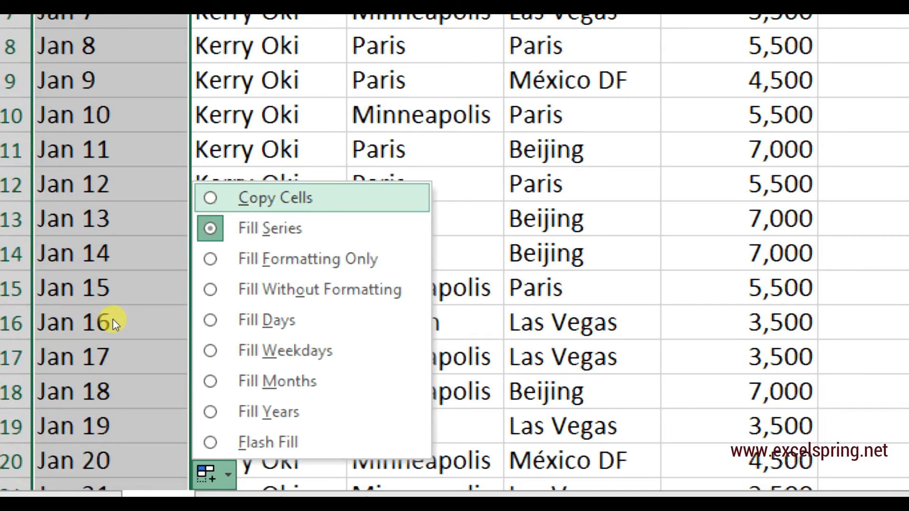
key("Down")
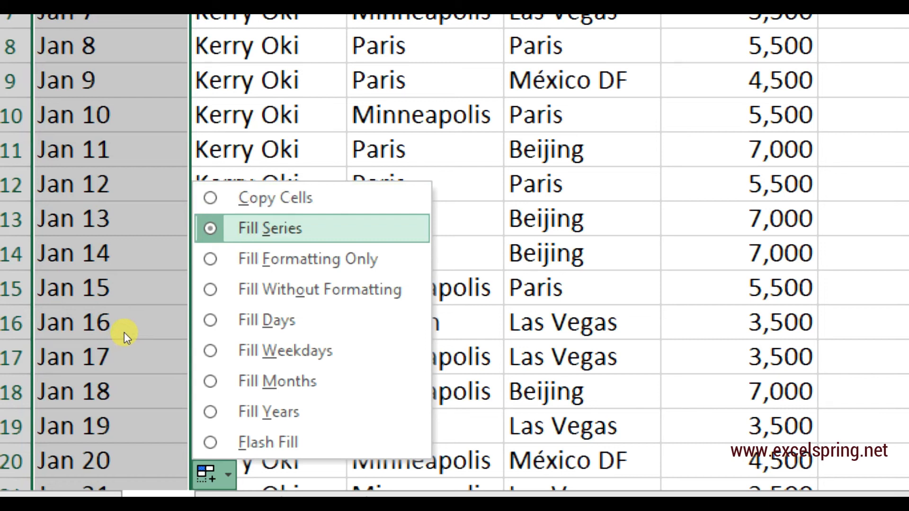
key("Up")
key("Return")
scroll(110, 322, "up", 1)
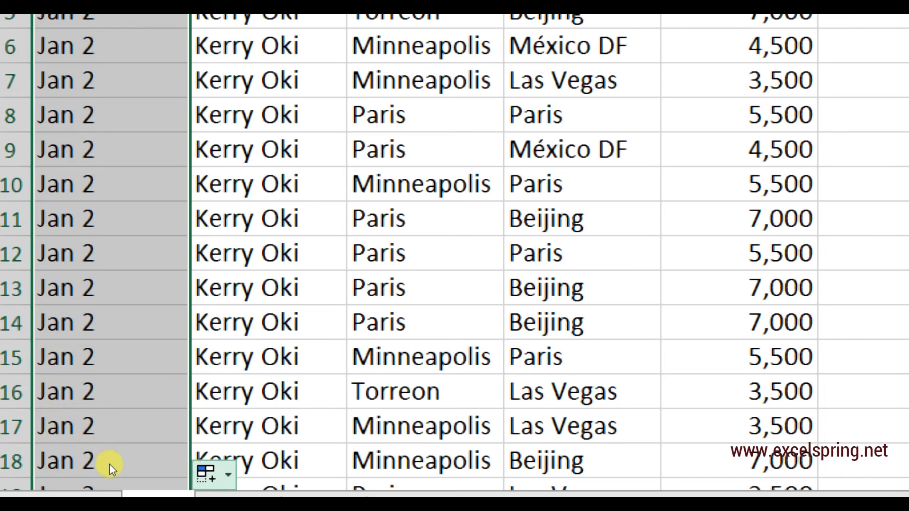
Step: Switch the Date column's auto-fill option back to Fill Series
key("alt+shift+F10")
key("Down")
key("Return")
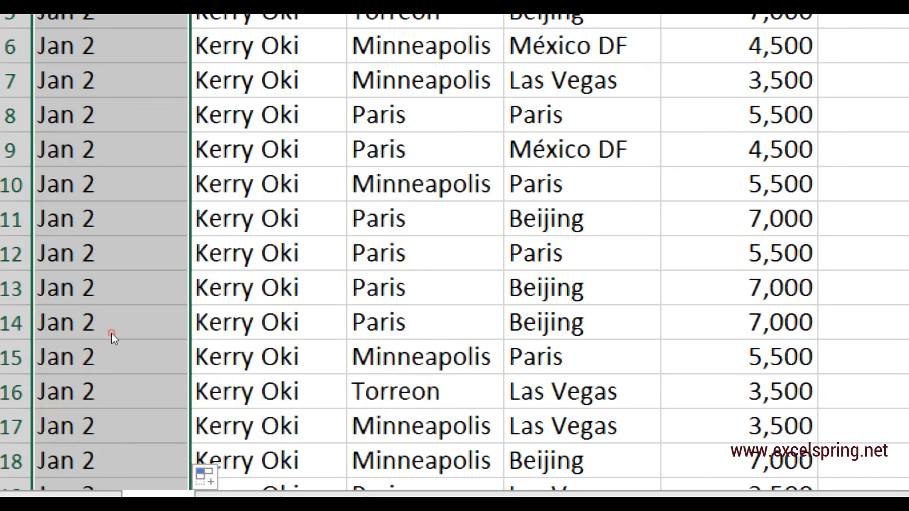
scroll(36, 286, "up", 1)
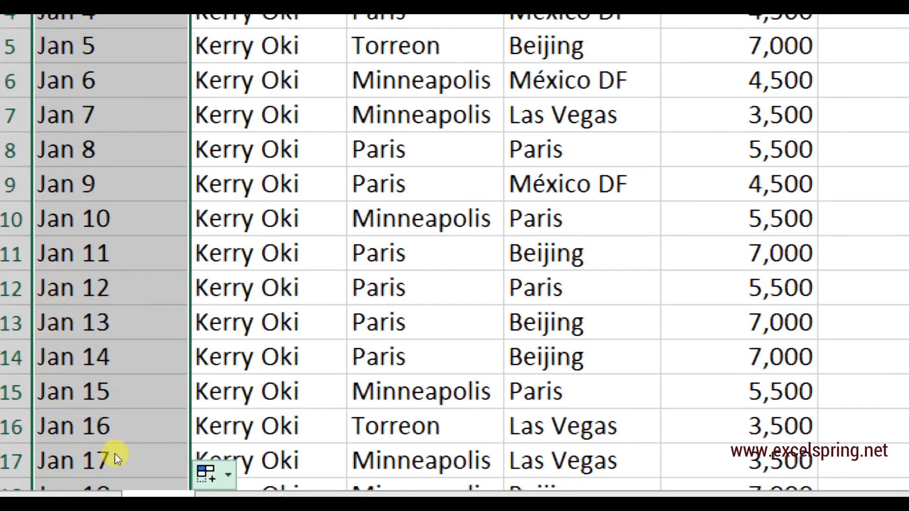
Step: Apply the Fill Weekdays auto-fill option to the Date column and check the date in A13
key("alt+shift+F10")
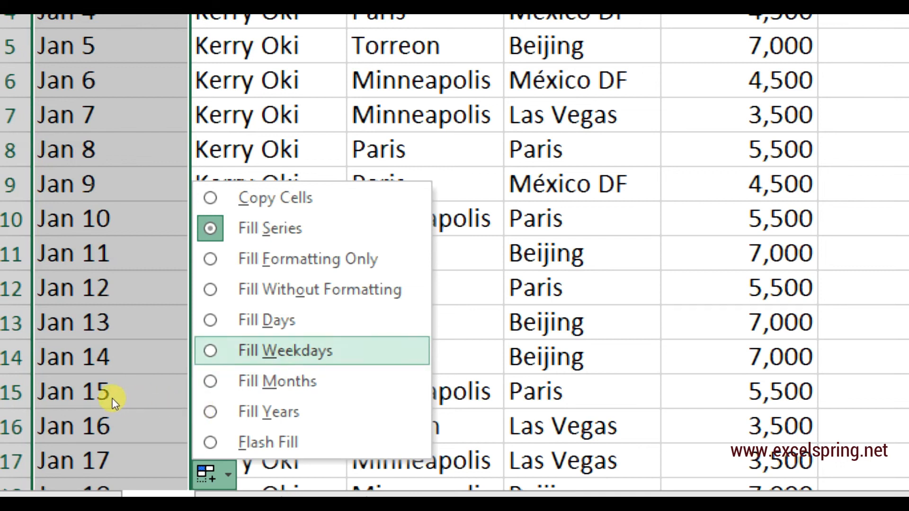
key("Return")
left_click(61, 381)
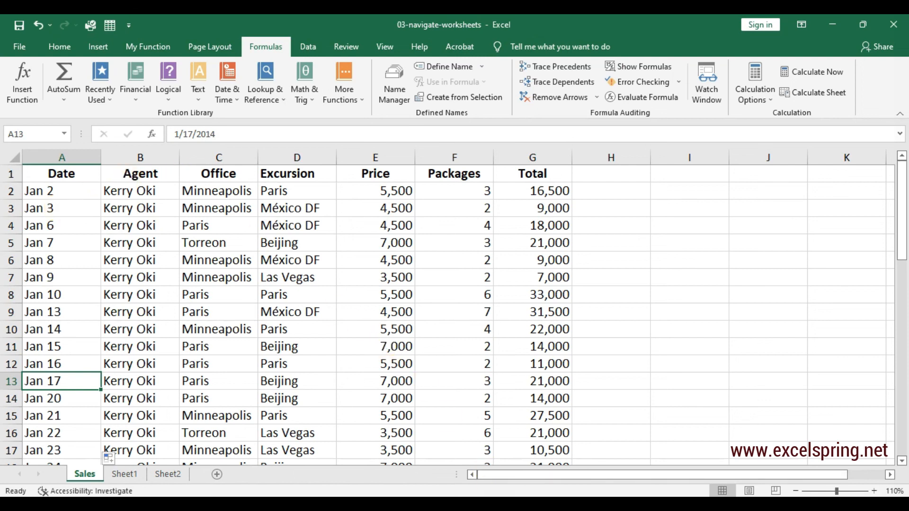
left_click(440, 482)
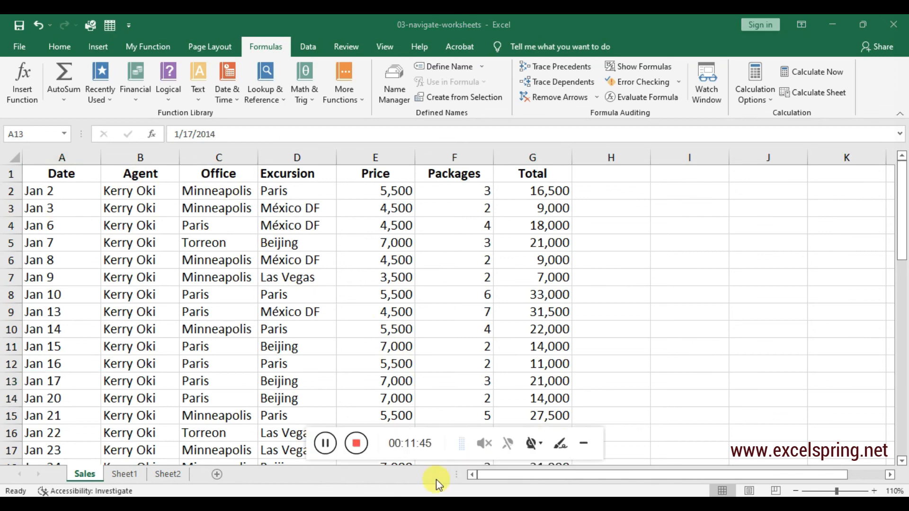
left_click(356, 445)
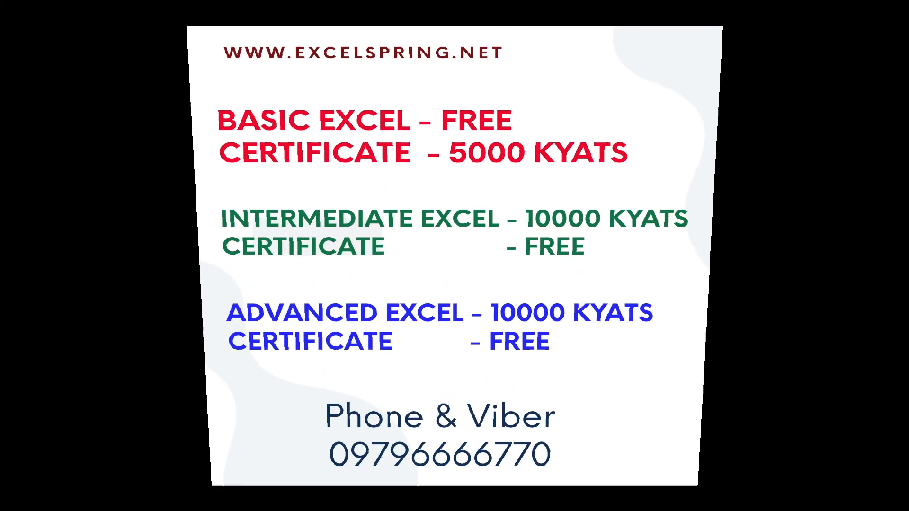